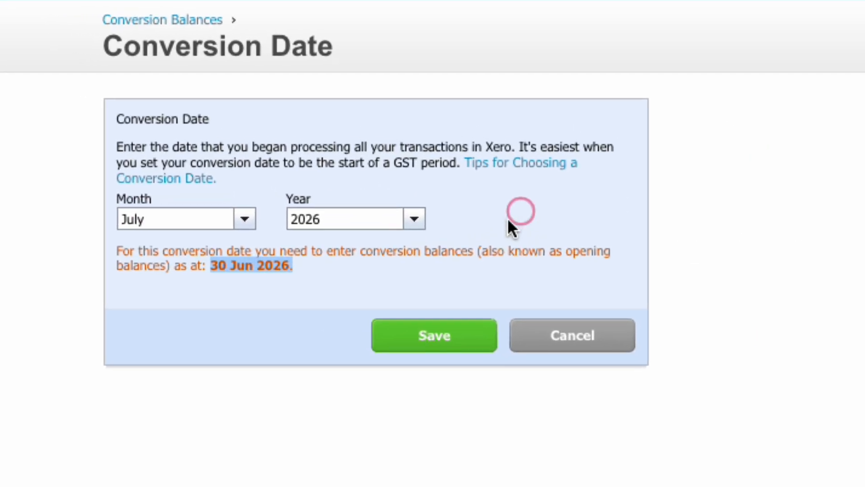
Step: Set the conversion date to February 2027
{"action": "left_click", "coordinate": [245, 219]}
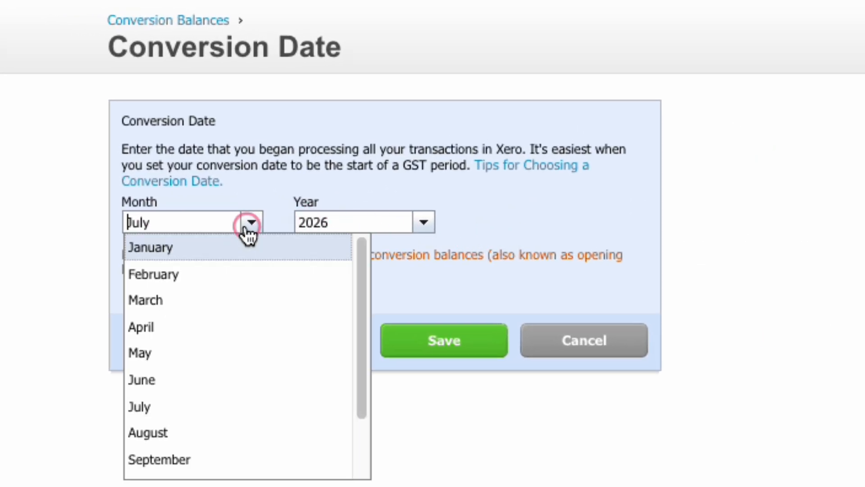
{"action": "left_click", "coordinate": [217, 277]}
{"action": "left_click", "coordinate": [425, 220]}
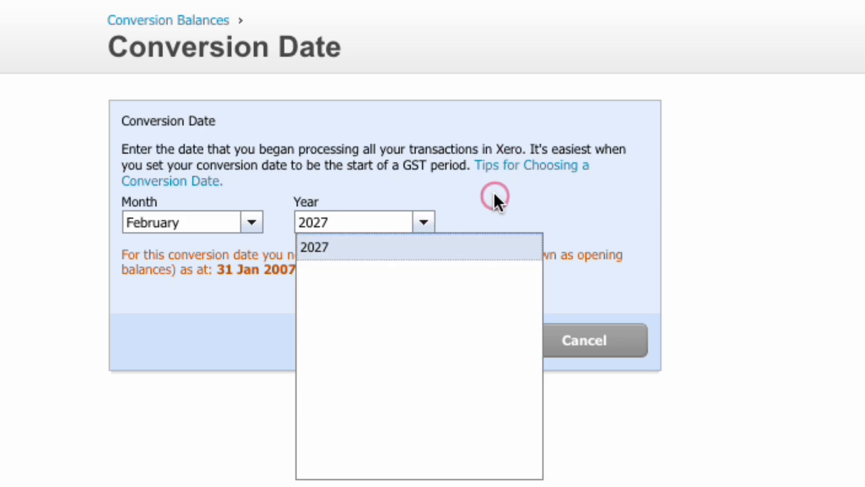
{"action": "left_click", "coordinate": [494, 191]}
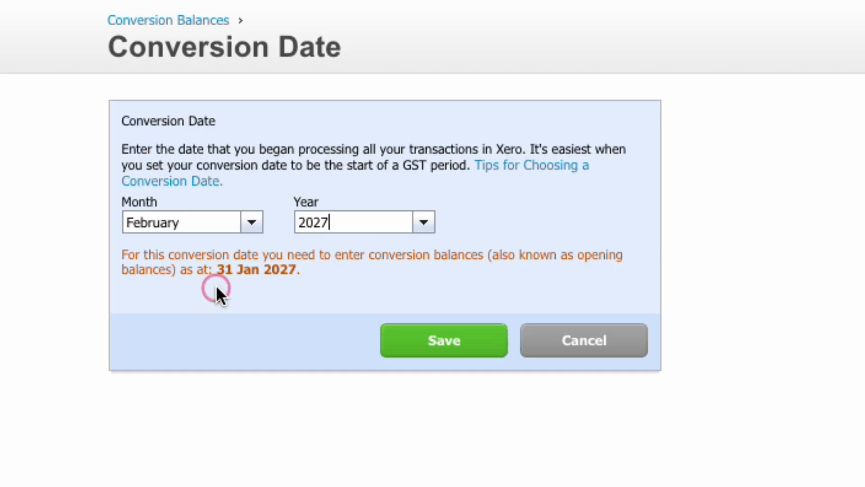
Step: Set the conversion date to July 2026 and save it
{"action": "left_click", "coordinate": [252, 223]}
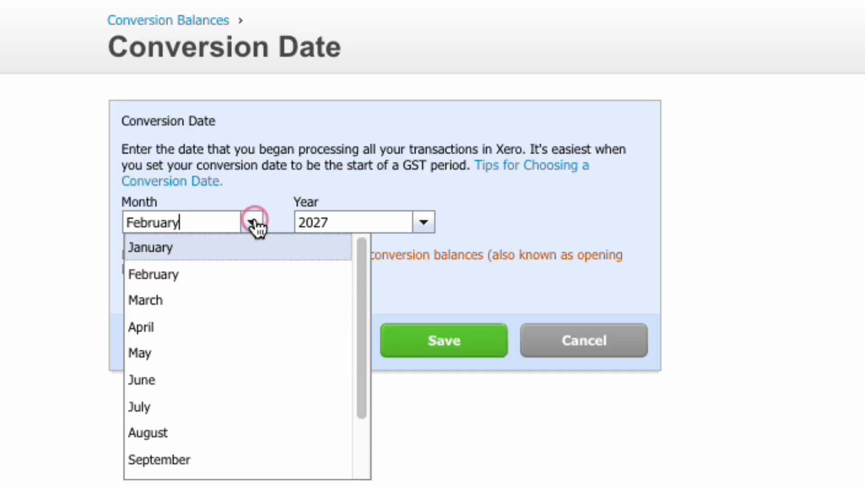
{"action": "left_click", "coordinate": [201, 404]}
{"action": "left_click", "coordinate": [419, 225]}
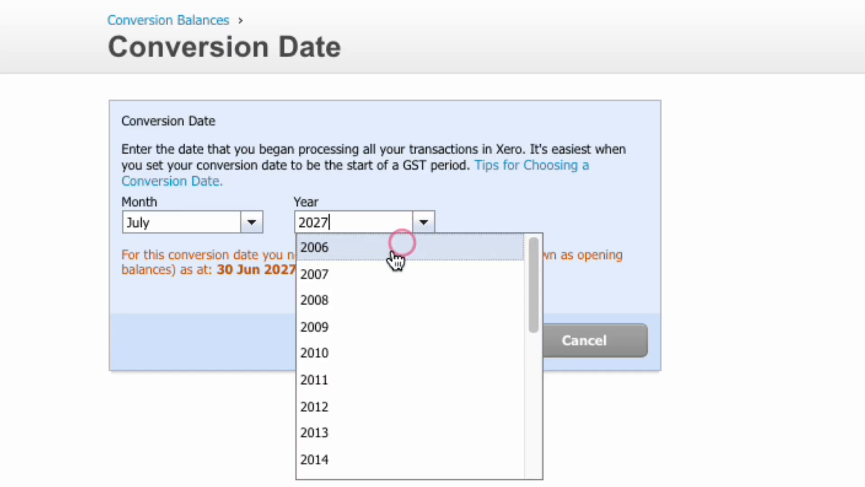
{"action": "scroll", "coordinate": [423, 435], "scroll_direction": "down", "scroll_amount": 5}
{"action": "left_click", "coordinate": [425, 439]}
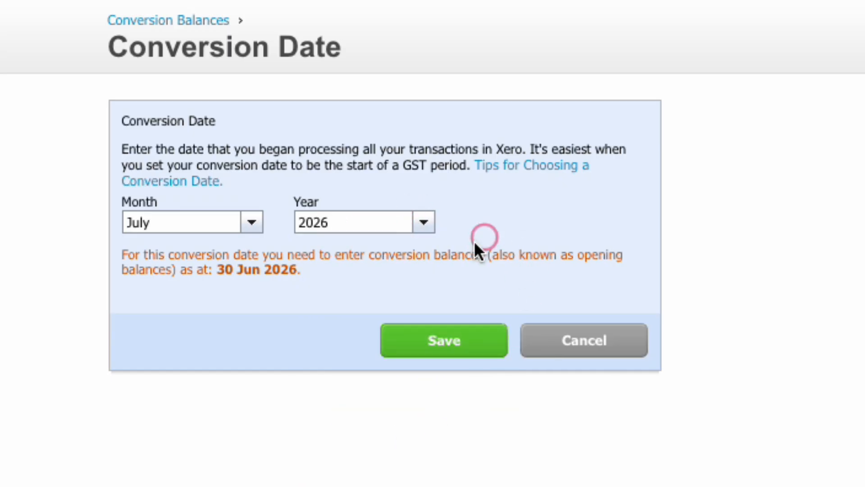
{"action": "left_click", "coordinate": [441, 341]}
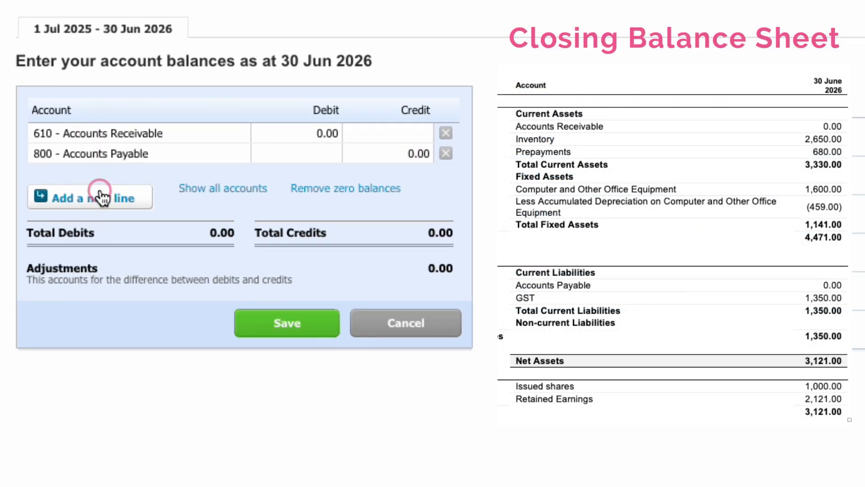
Step: Add a blank line to the 30 Jun 2026 account balances, and show all accounts in the list
{"action": "left_click", "coordinate": [100, 197]}
{"action": "left_click", "coordinate": [246, 173]}
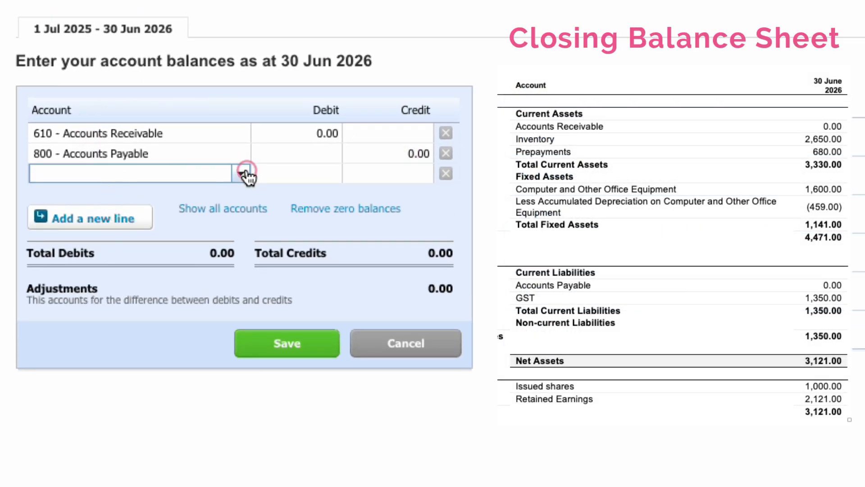
{"action": "left_click", "coordinate": [243, 174]}
{"action": "left_click", "coordinate": [238, 211]}
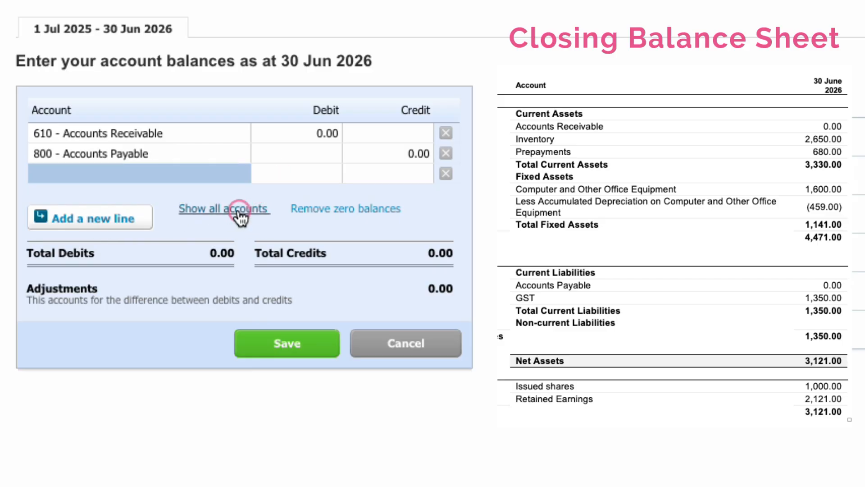
{"action": "left_click", "coordinate": [241, 217]}
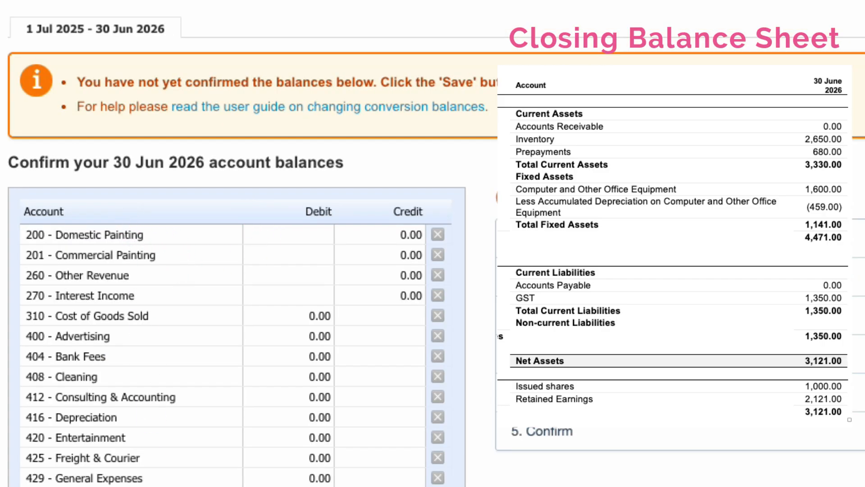
Step: Enter debit balances of 2650 for account 630 - Inventory and 680 for account 620 - Prepayments
{"action": "scroll", "coordinate": [235, 244], "scroll_direction": "down", "scroll_amount": 15}
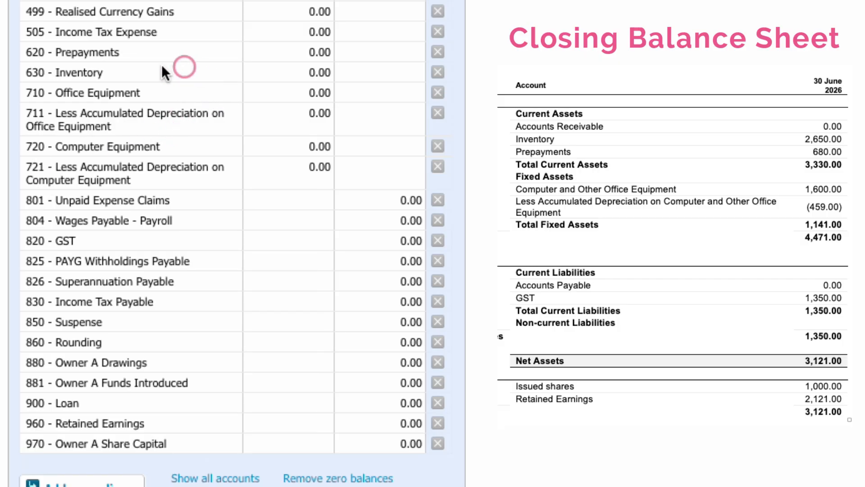
{"action": "left_click", "coordinate": [297, 74]}
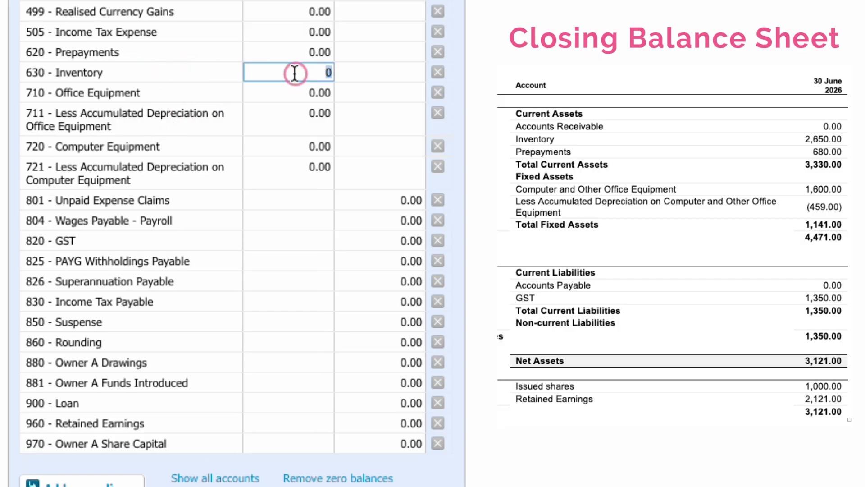
{"action": "type", "text": "2650"}
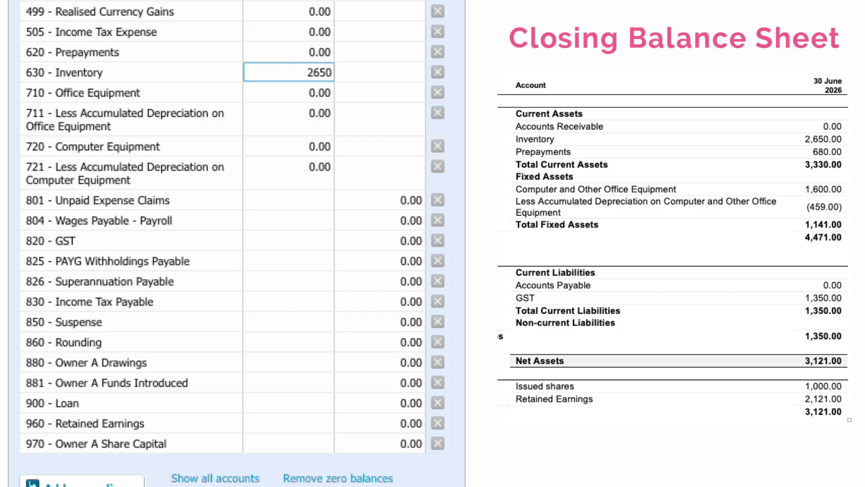
{"action": "left_click", "coordinate": [306, 53]}
{"action": "type", "text": "680"}
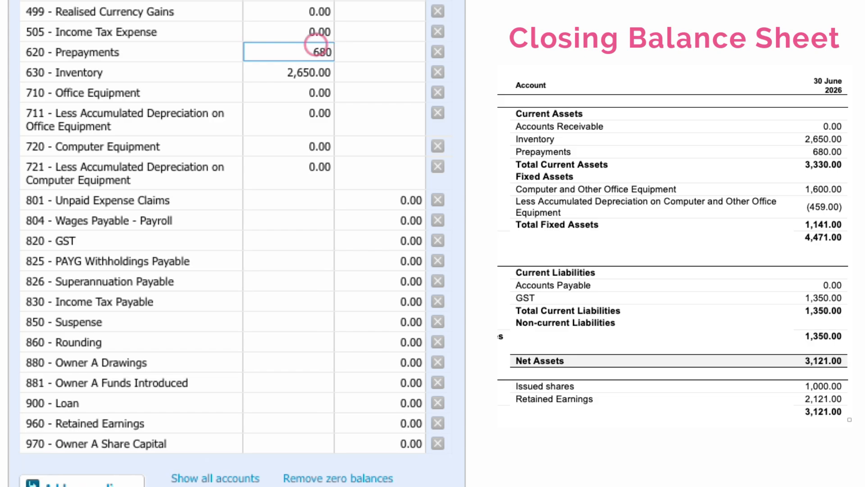
Step: Enter a debit of 1600 for Computer Equipment and a credit of 459 for Less Accumulated Depreciation on Computer Equipment
{"action": "left_click", "coordinate": [296, 90]}
{"action": "left_click", "coordinate": [309, 147]}
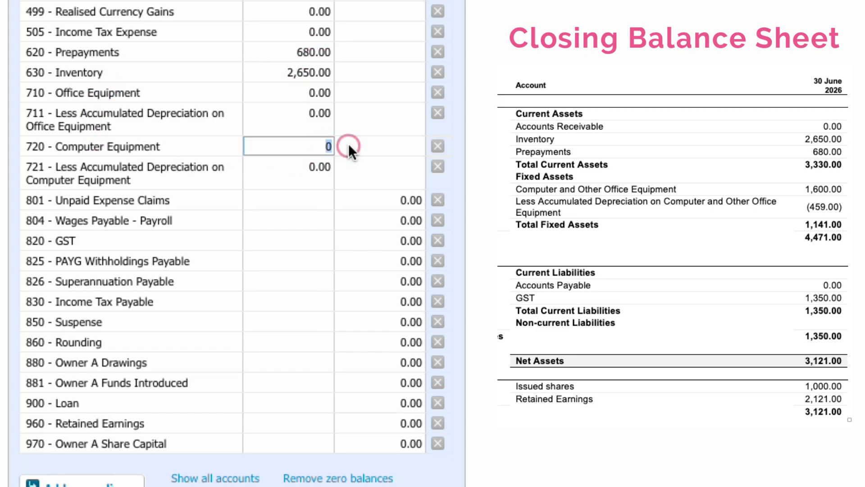
{"action": "type", "text": "1600"}
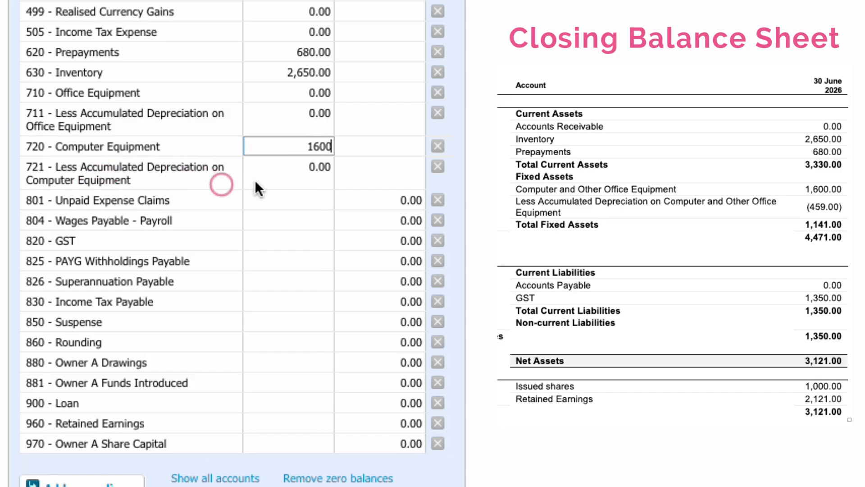
{"action": "left_click", "coordinate": [390, 161]}
{"action": "left_click", "coordinate": [393, 166]}
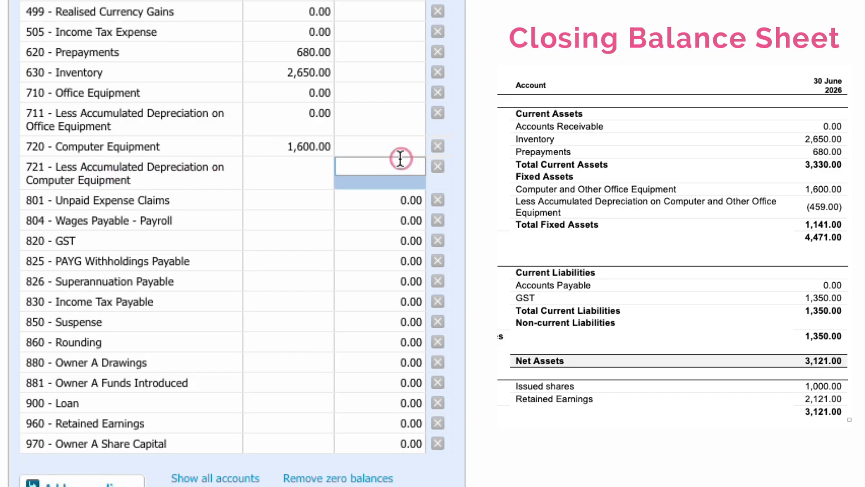
{"action": "type", "text": "459"}
{"action": "left_click", "coordinate": [90, 198]}
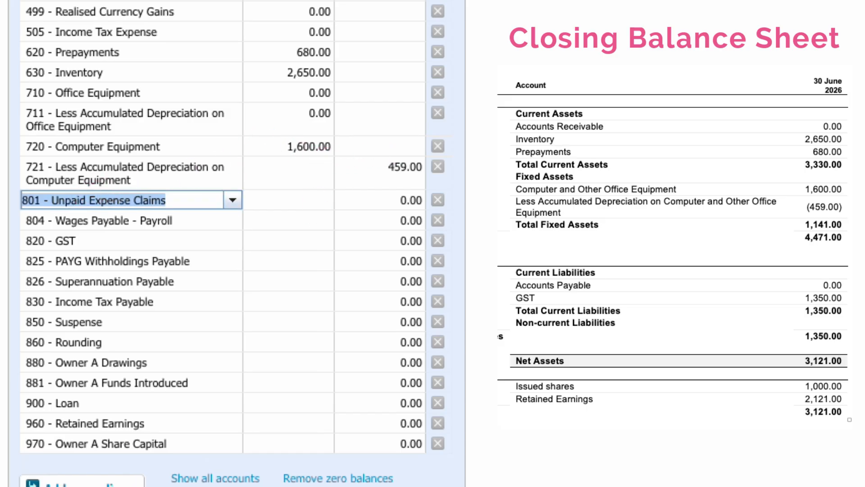
Step: Enter a credit balance of 1350 for account 820 - GST
{"action": "left_click", "coordinate": [414, 243]}
{"action": "type", "text": "1350"}
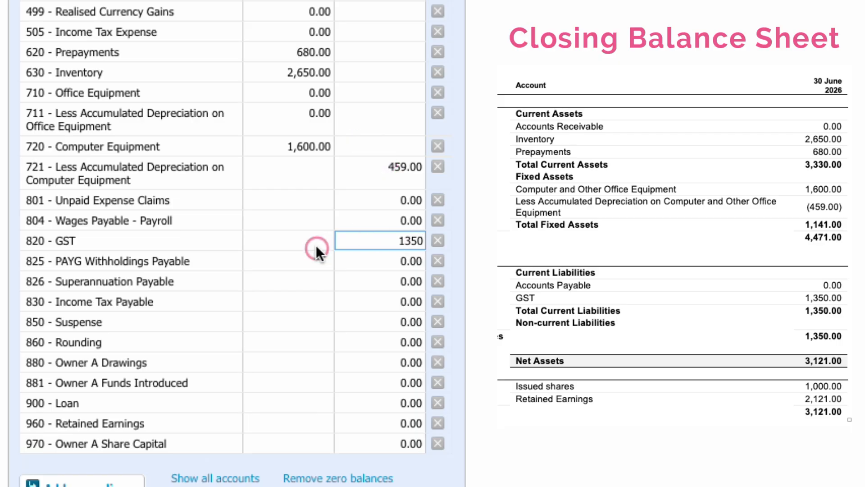
{"action": "left_click", "coordinate": [378, 302]}
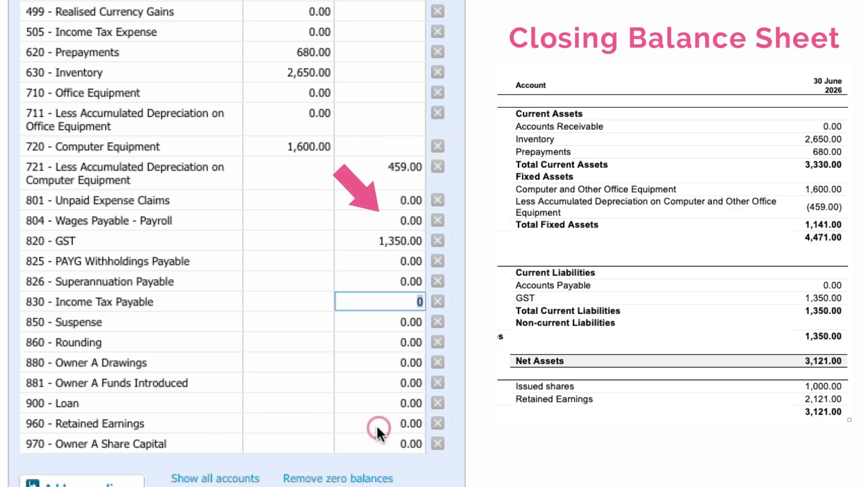
Step: Enter credit balances of 1000 for account 970 - Owner A Share Capital and 2121 for account 960 - Retained Earnings
{"action": "left_click", "coordinate": [377, 425]}
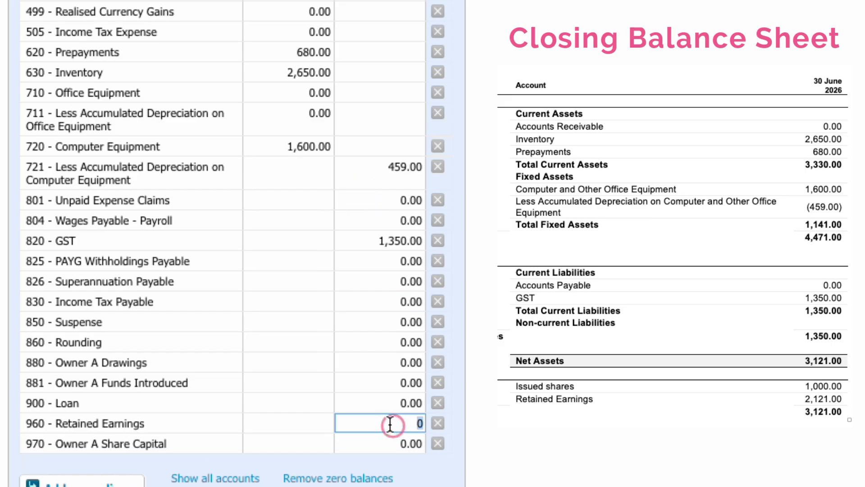
{"action": "left_click", "coordinate": [396, 446]}
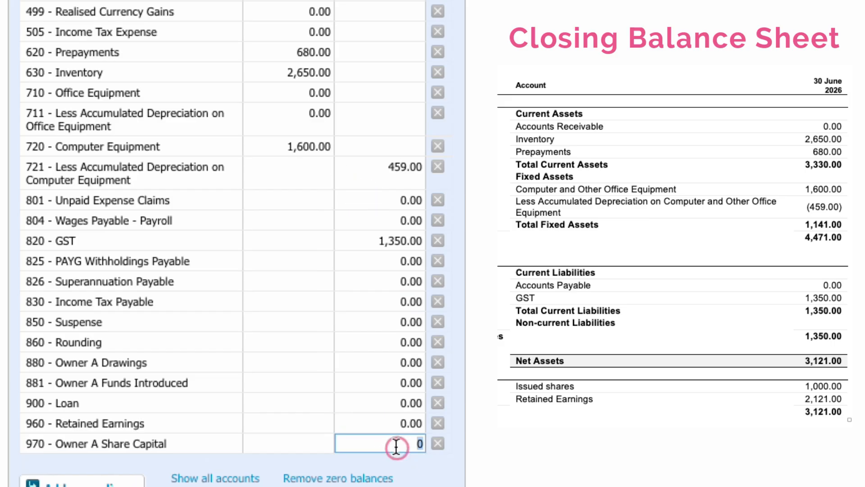
{"action": "type", "text": "1000"}
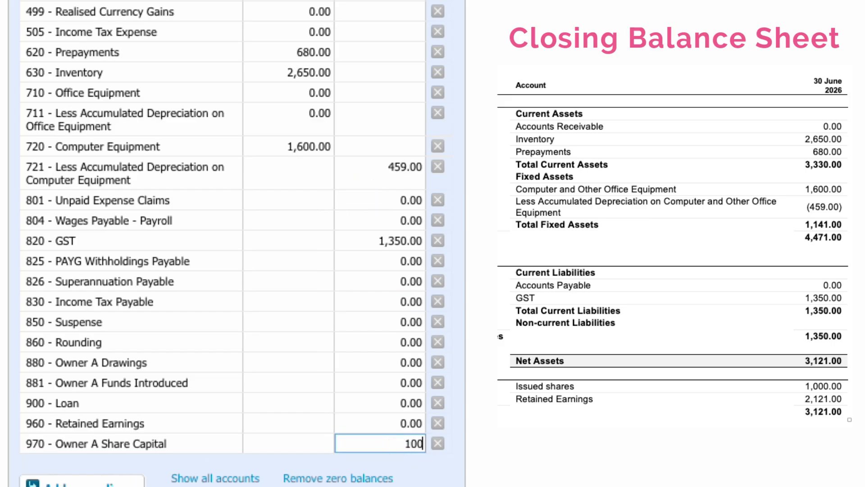
{"action": "left_click", "coordinate": [376, 423]}
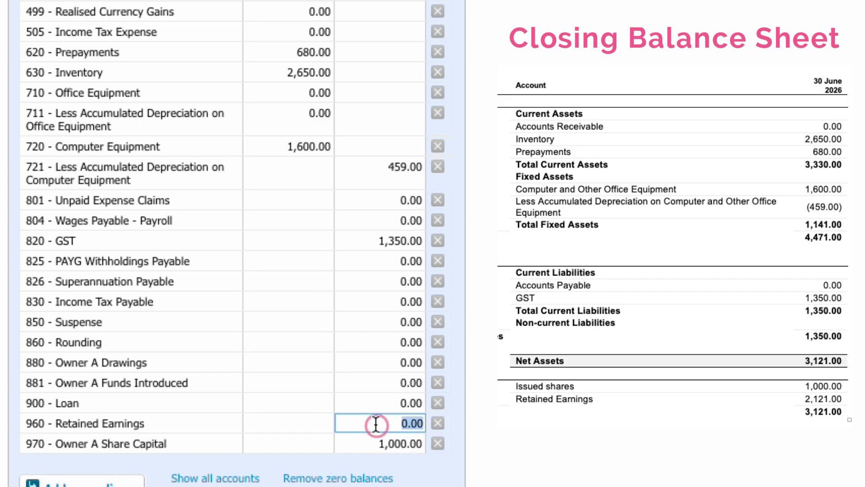
{"action": "type", "text": "2121"}
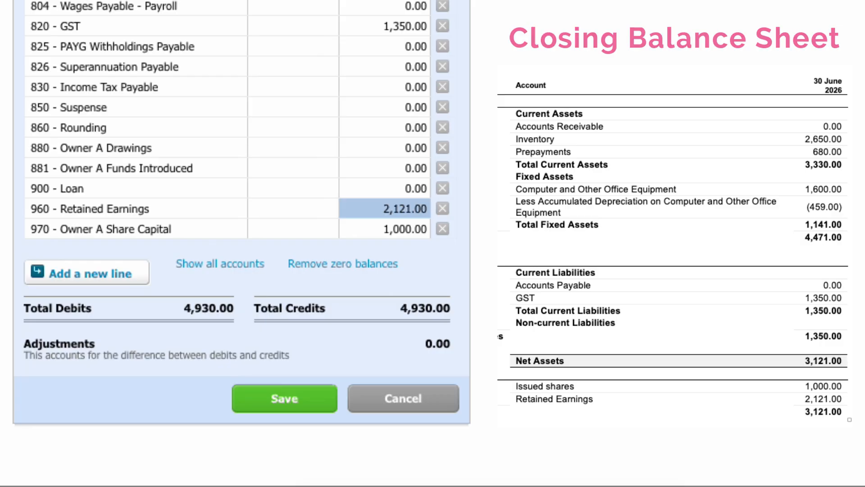
Step: Save the conversion balances and remove the accounts with zero balances from the list
{"action": "left_click", "coordinate": [285, 399]}
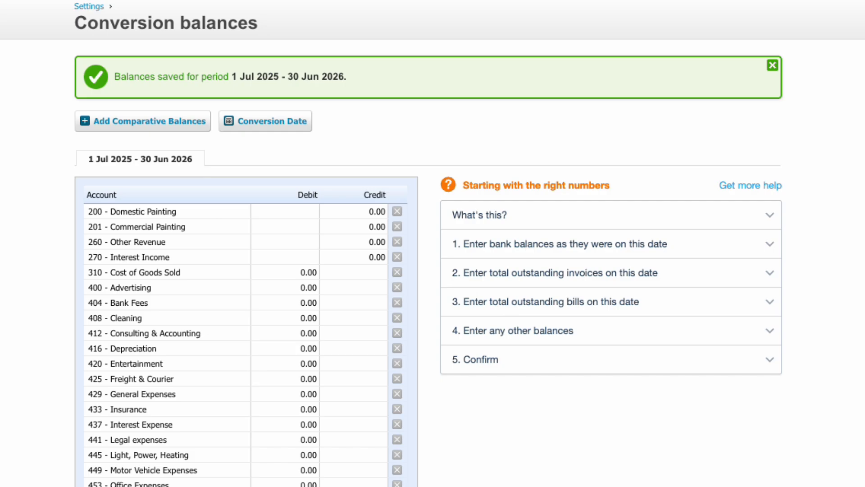
{"action": "scroll", "coordinate": [246, 243], "scroll_direction": "down", "scroll_amount": 10}
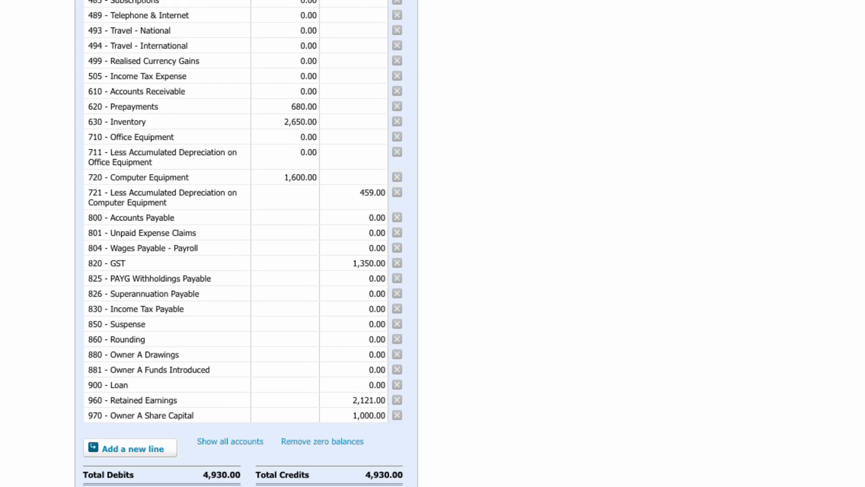
{"action": "left_click", "coordinate": [321, 443]}
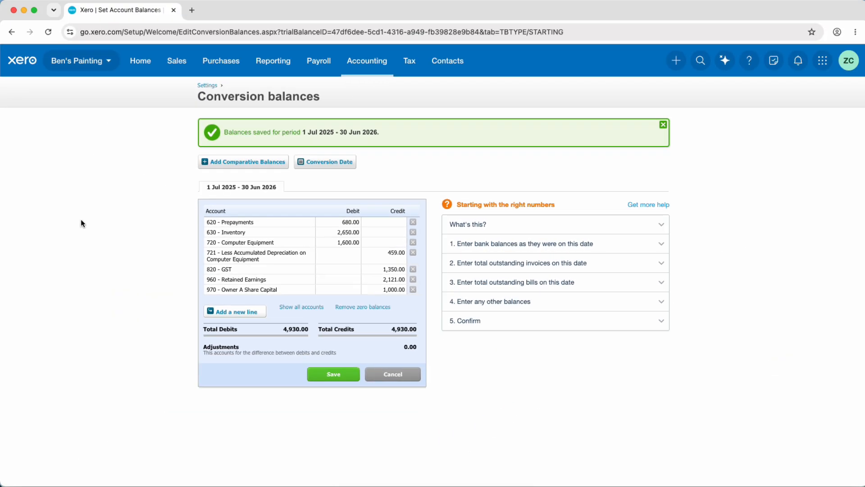
Step: Open the Balance Sheet report to check the entered conversion balances
{"action": "left_click", "coordinate": [273, 61]}
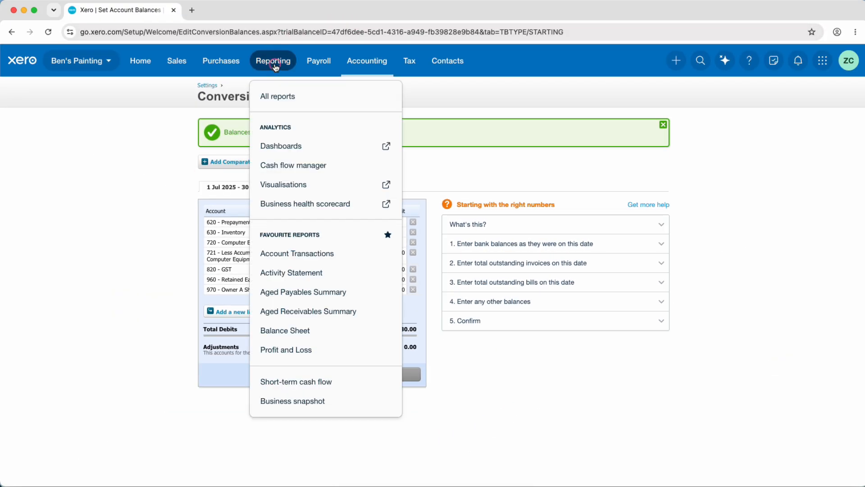
{"action": "left_click", "coordinate": [296, 330]}
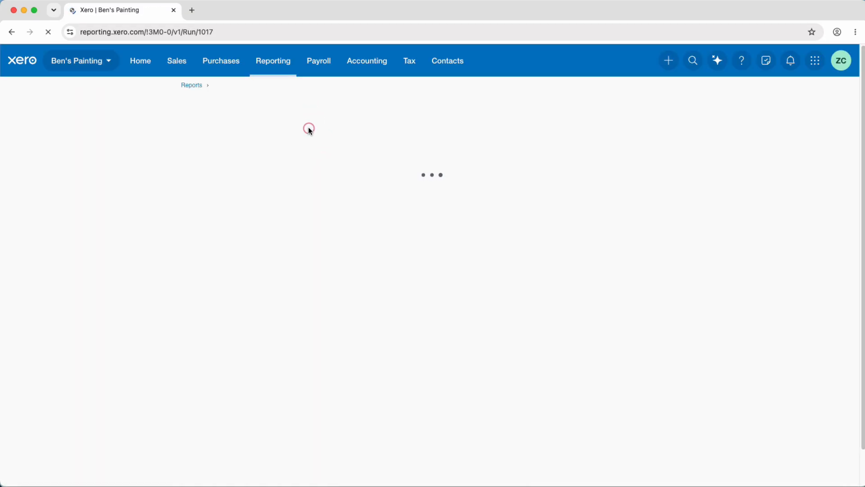
{"action": "left_click", "coordinate": [294, 159]}
{"action": "left_click", "coordinate": [345, 231]}
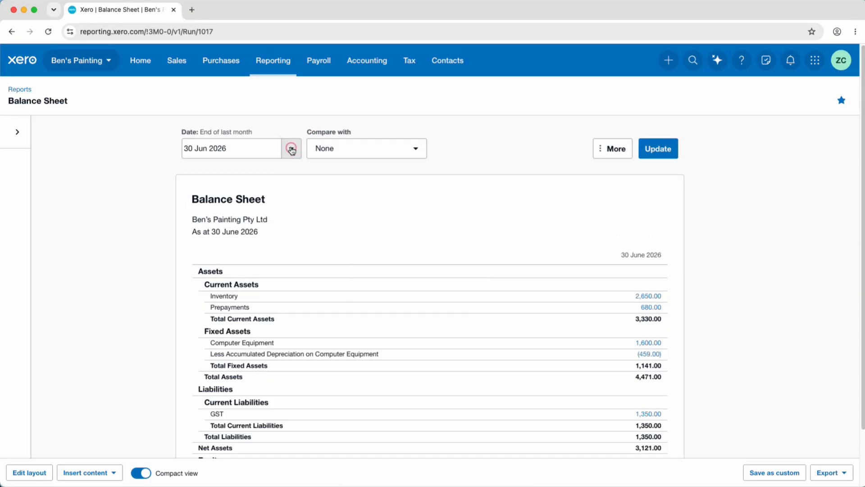
Step: Update the Balance Sheet to the end of this month, 31 Jul 2026, compared with 1 month, and review its figures
{"action": "left_click", "coordinate": [292, 148]}
{"action": "left_click", "coordinate": [329, 200]}
{"action": "left_click", "coordinate": [366, 148]}
{"action": "left_click", "coordinate": [353, 211]}
{"action": "left_click", "coordinate": [661, 151]}
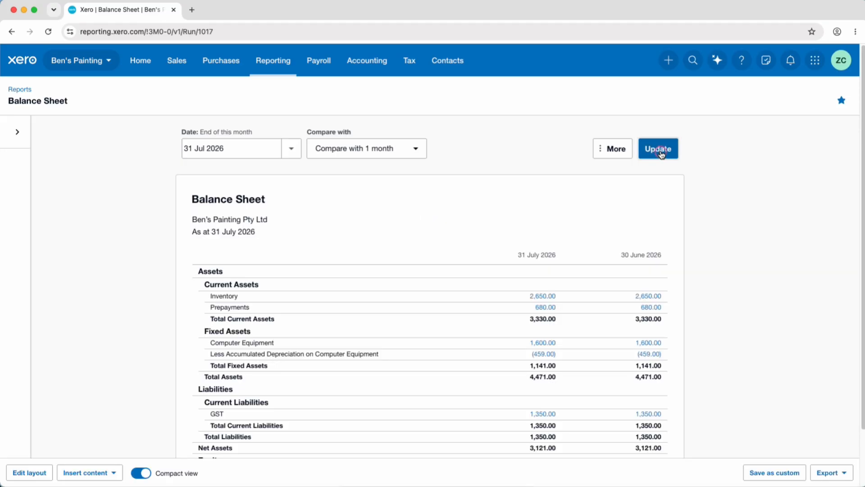
{"action": "scroll", "coordinate": [655, 317], "scroll_direction": "down", "scroll_amount": 3}
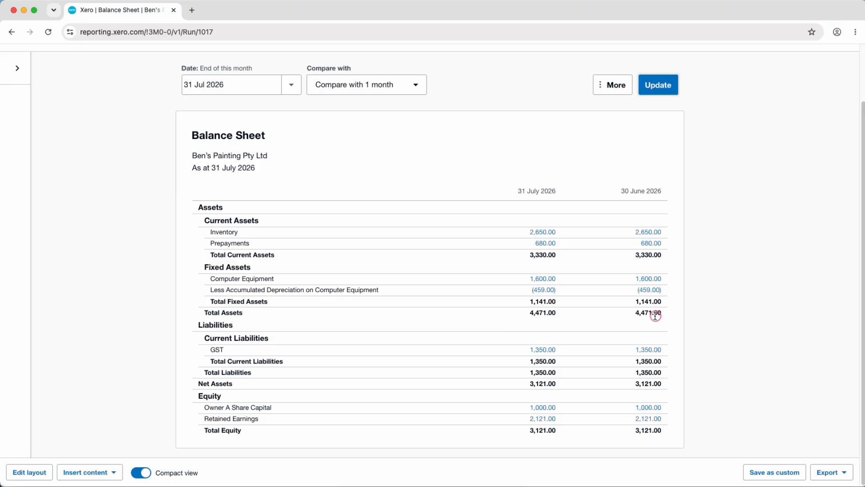